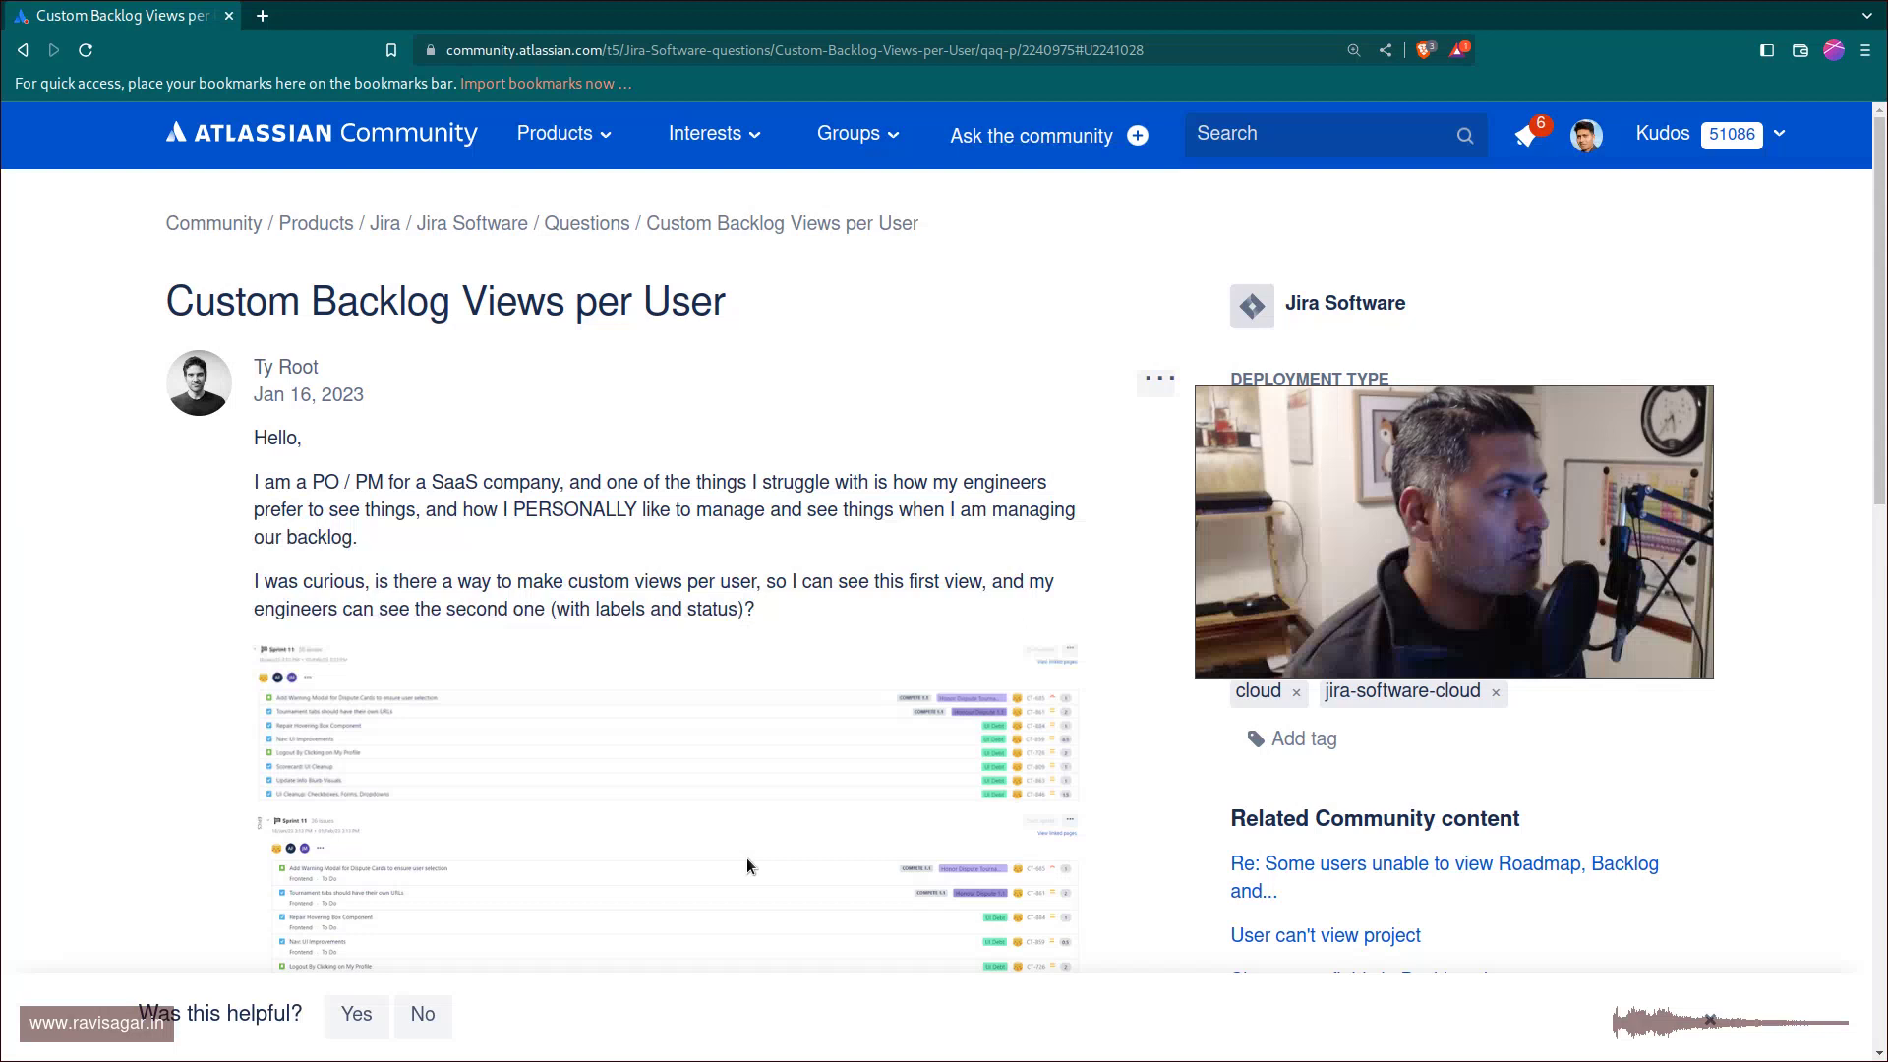
# Step: Enlarge the first Sprint 11 backlog screenshot in the question into the lightbox
pyautogui.click(517, 739)
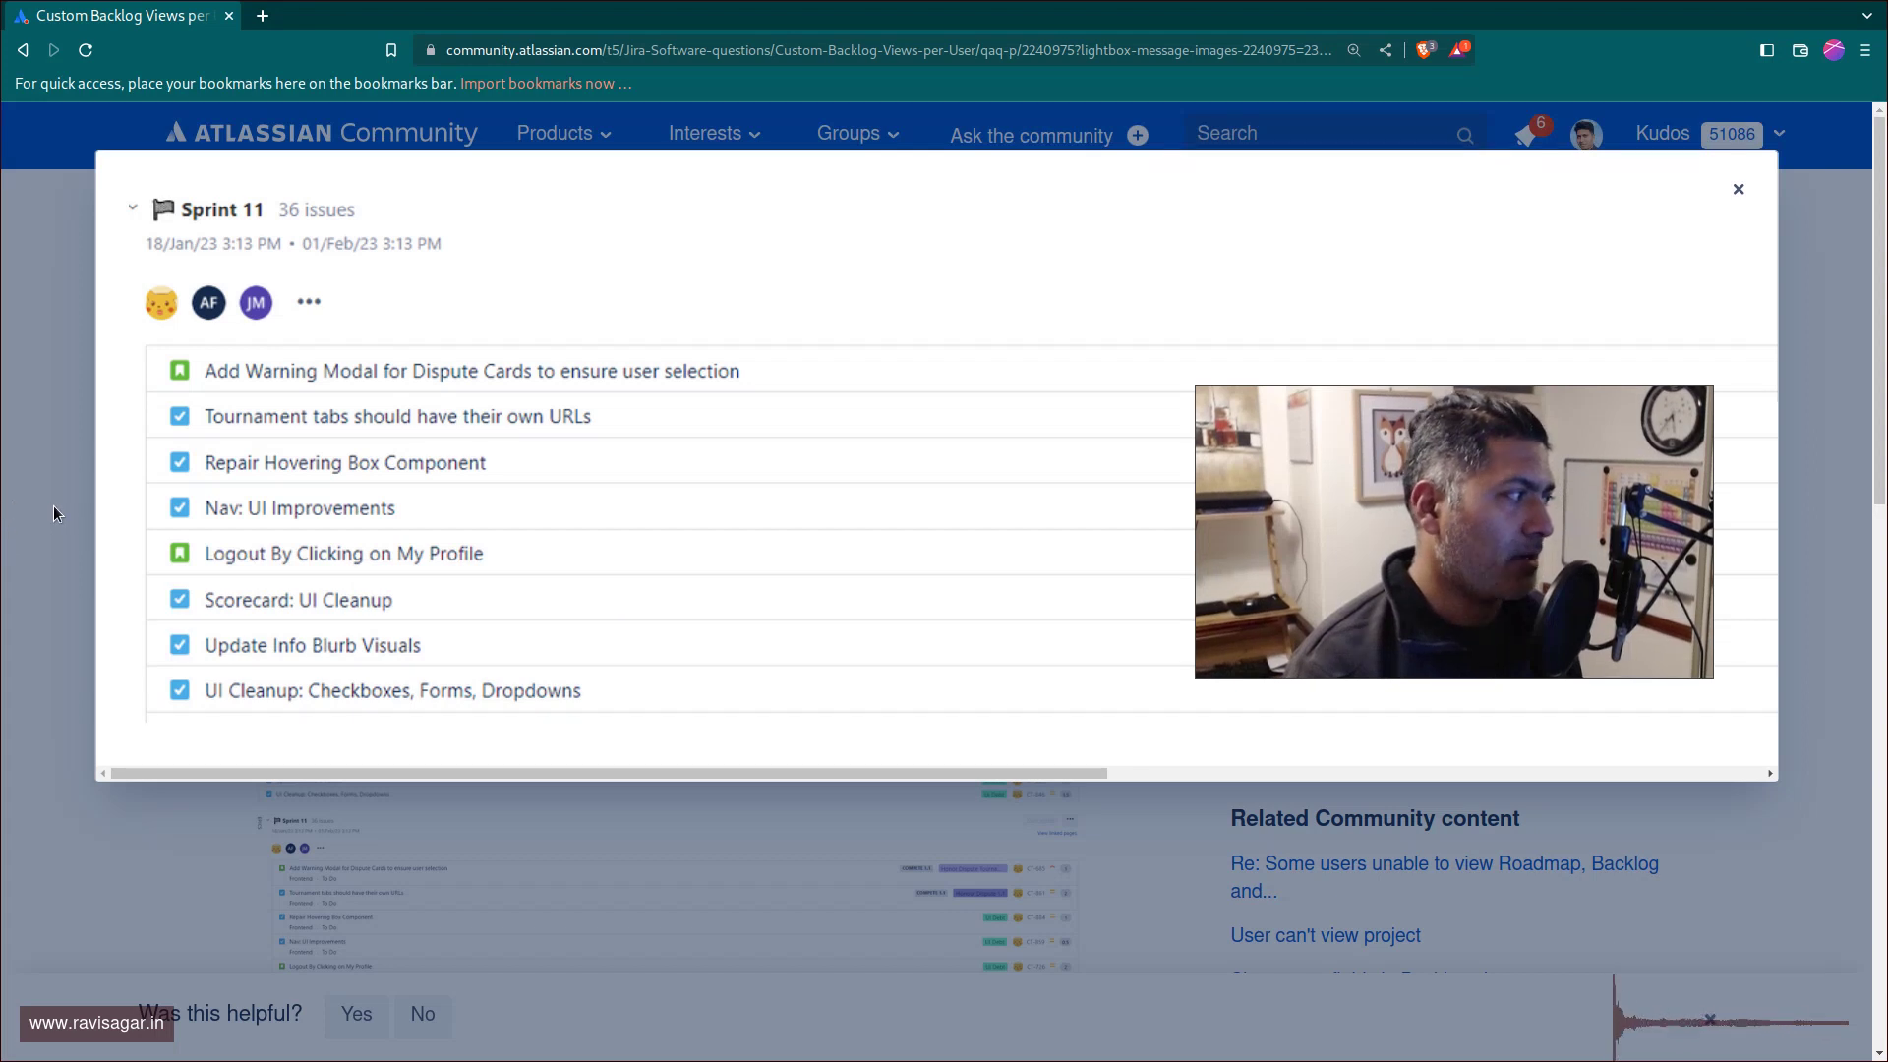
# Step: Close the Sprint 11 screenshot lightbox to return to the Custom Backlog Views per User page
pyautogui.click(1739, 190)
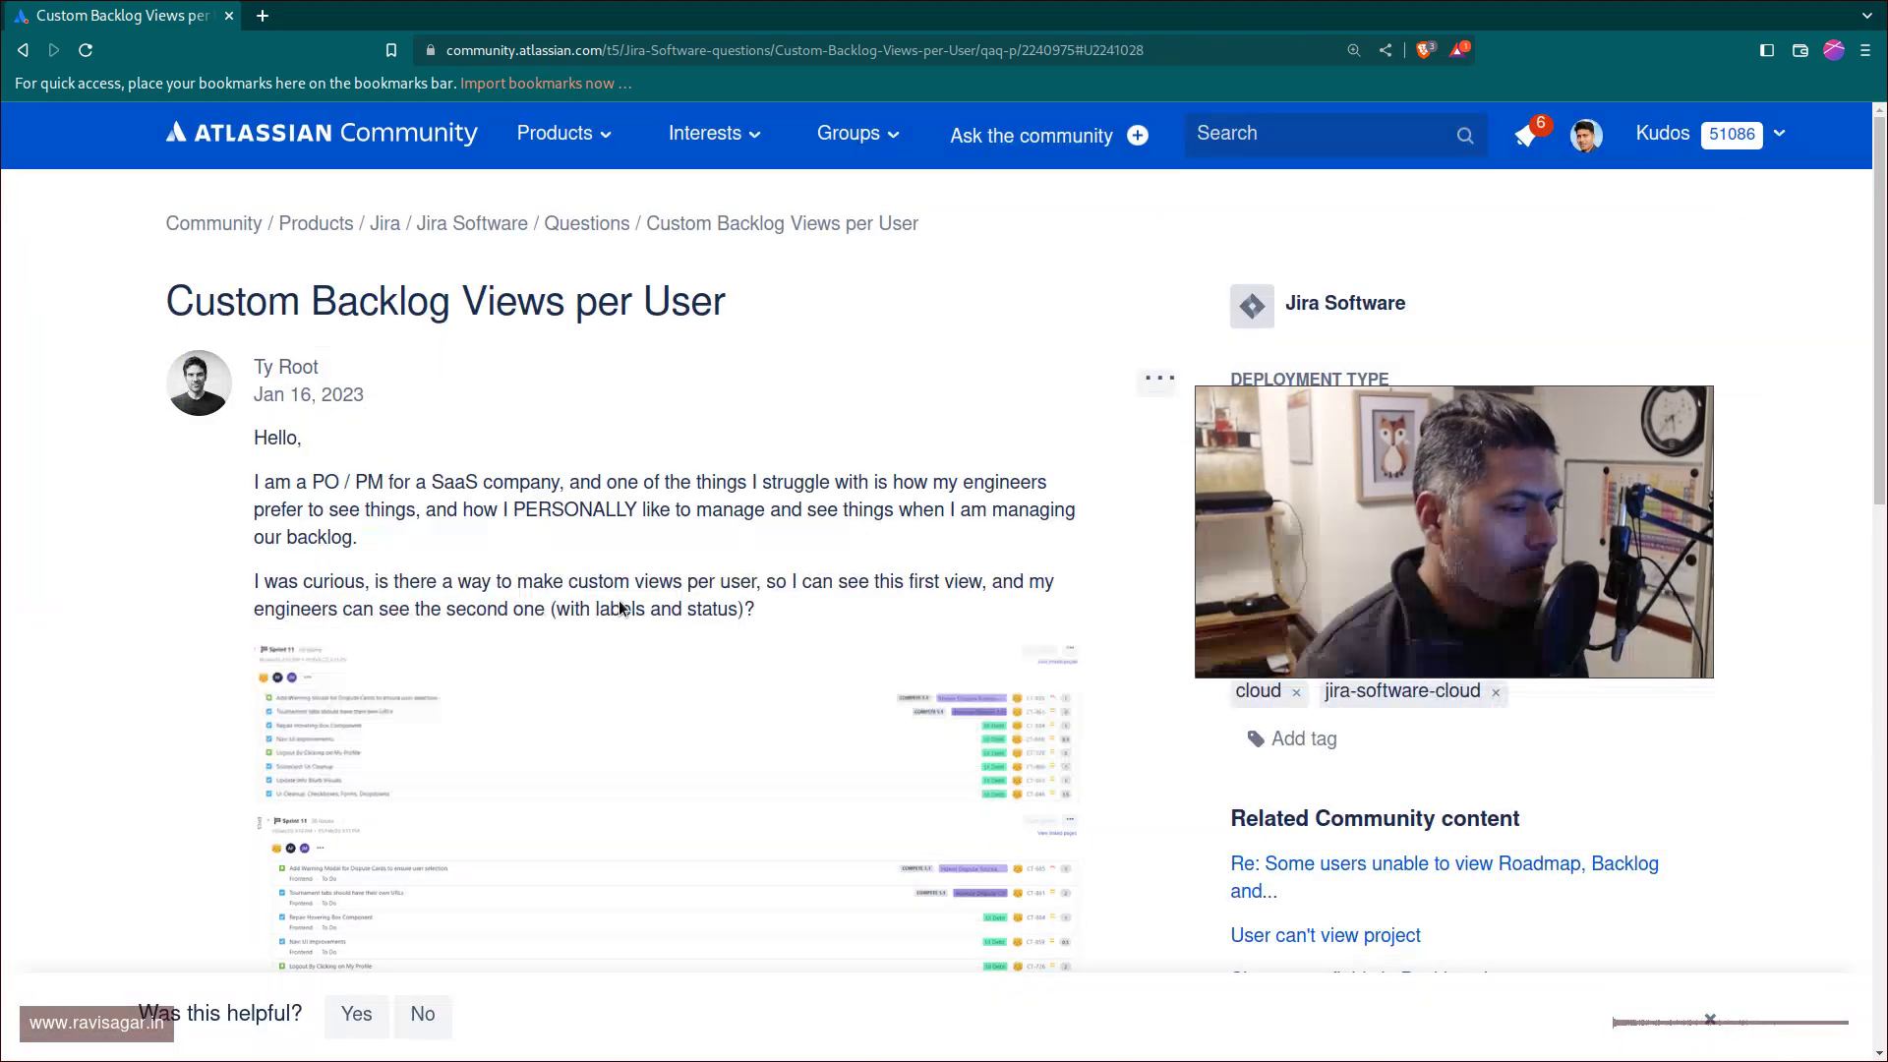